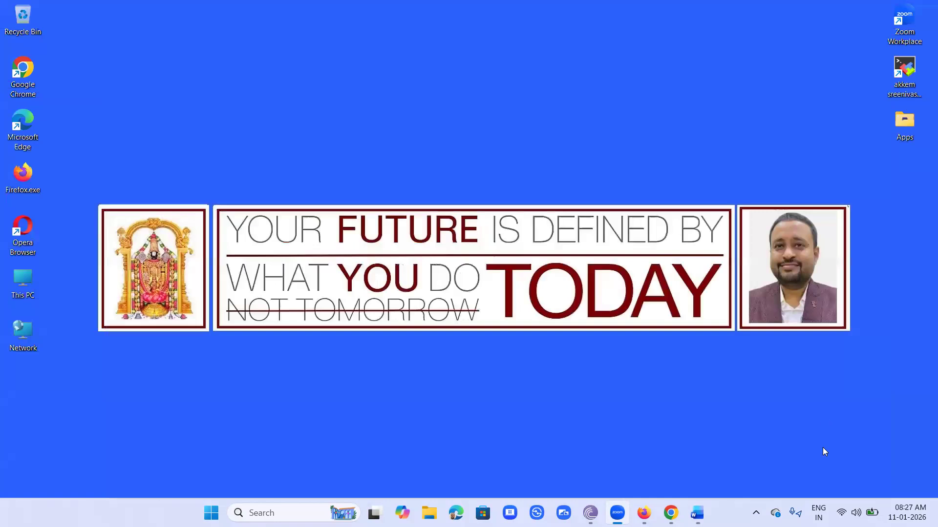
- Switch to Chrome, search the AWS console for redshift, and open Amazon Redshift in a separate browser tab
{"action": "left_click", "coordinate": [670, 513]}
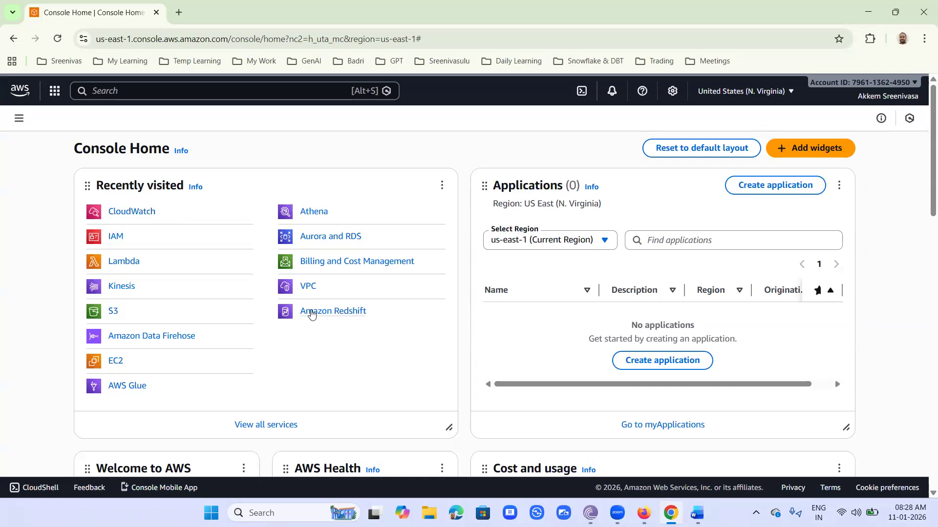
{"action": "left_click", "coordinate": [114, 89]}
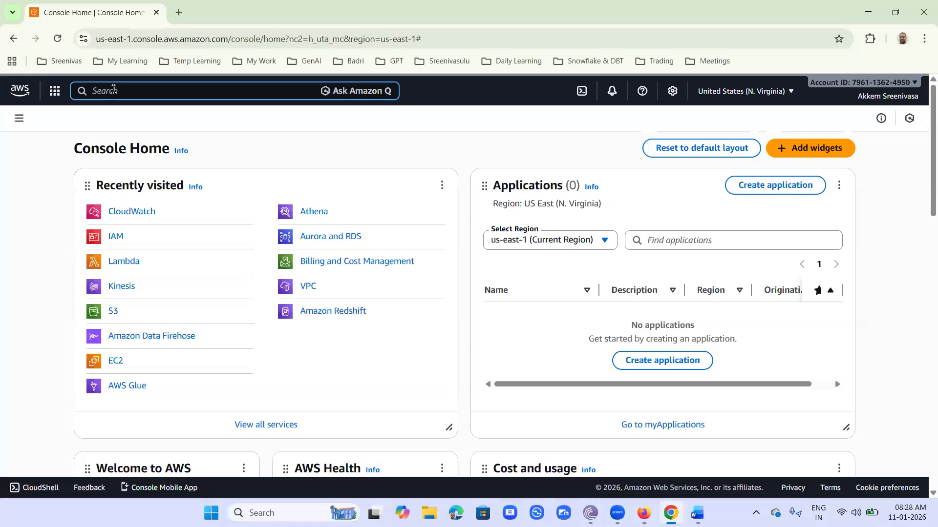
{"action": "type", "text": "red"}
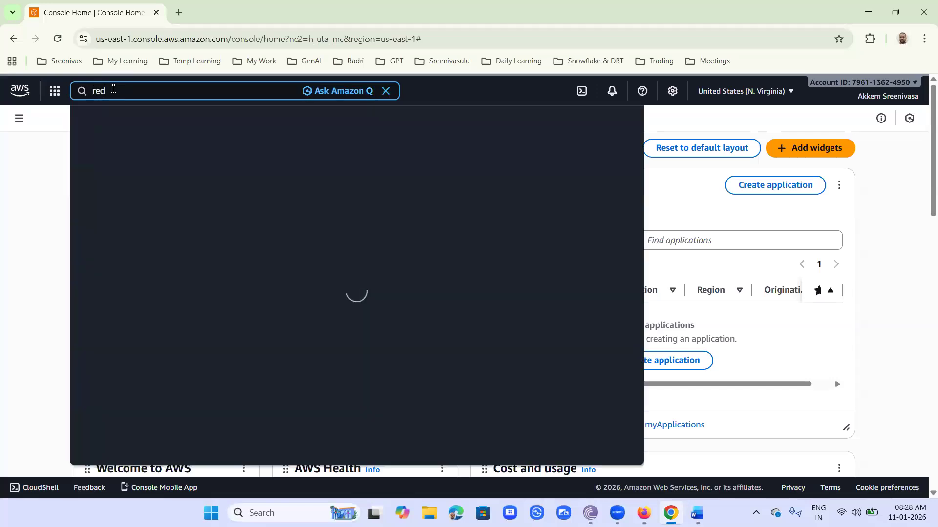
{"action": "type", "text": "shift"}
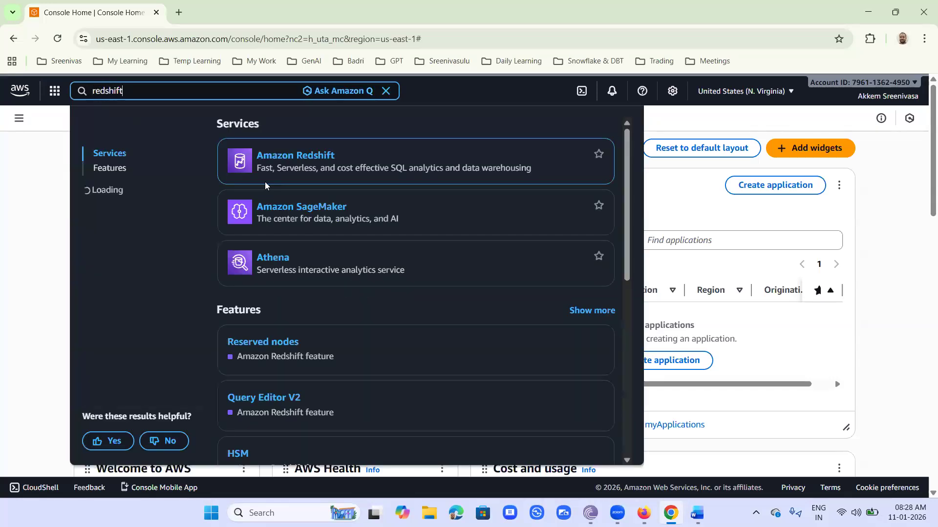
{"action": "right_click", "coordinate": [325, 159]}
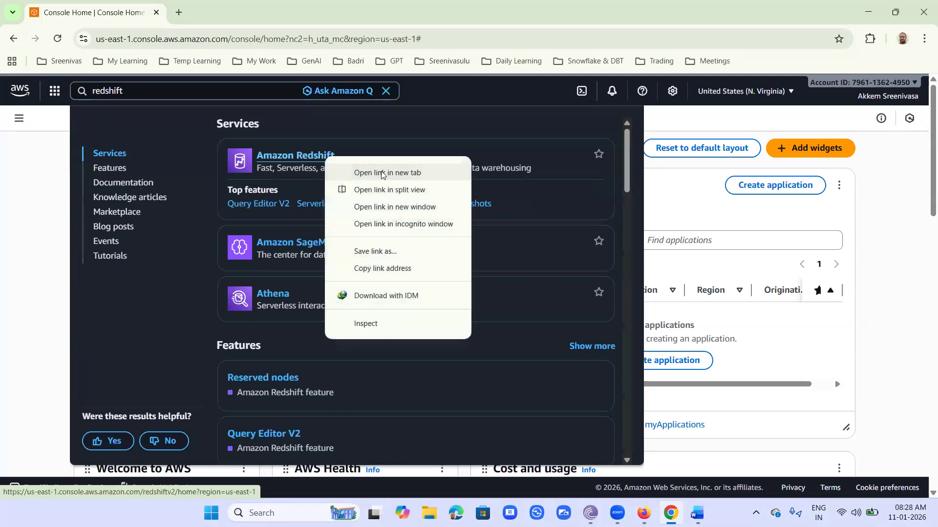
{"action": "left_click", "coordinate": [384, 171]}
{"action": "key", "text": "ctrl+Tab"}
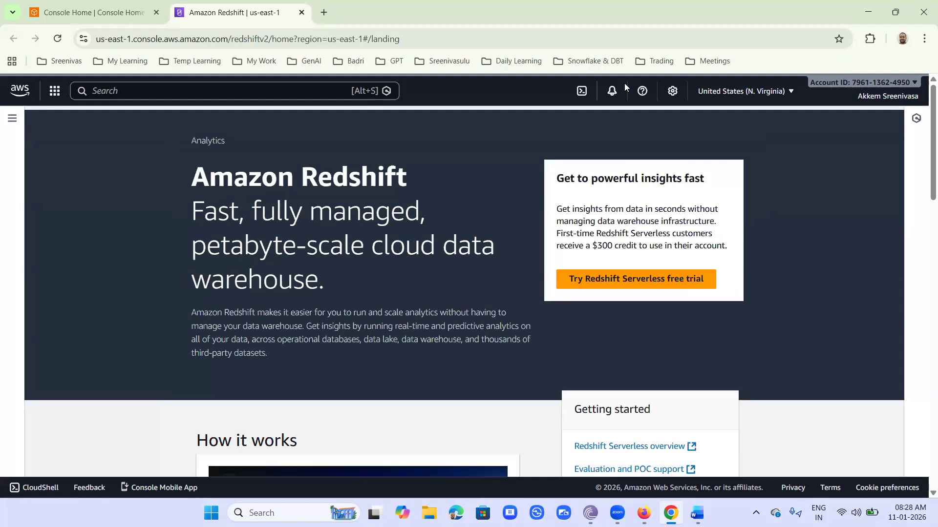
- Start the Redshift Serverless free trial setup from the Amazon Redshift landing page
{"action": "key", "text": "ctrl+2"}
{"action": "mouse_move", "coordinate": [565, 296]}
{"action": "left_mouse_down"}
{"action": "mouse_move", "coordinate": [713, 295]}
{"action": "mouse_move", "coordinate": [728, 267]}
{"action": "mouse_move", "coordinate": [553, 266]}
{"action": "mouse_move", "coordinate": [581, 294]}
{"action": "left_mouse_up"}
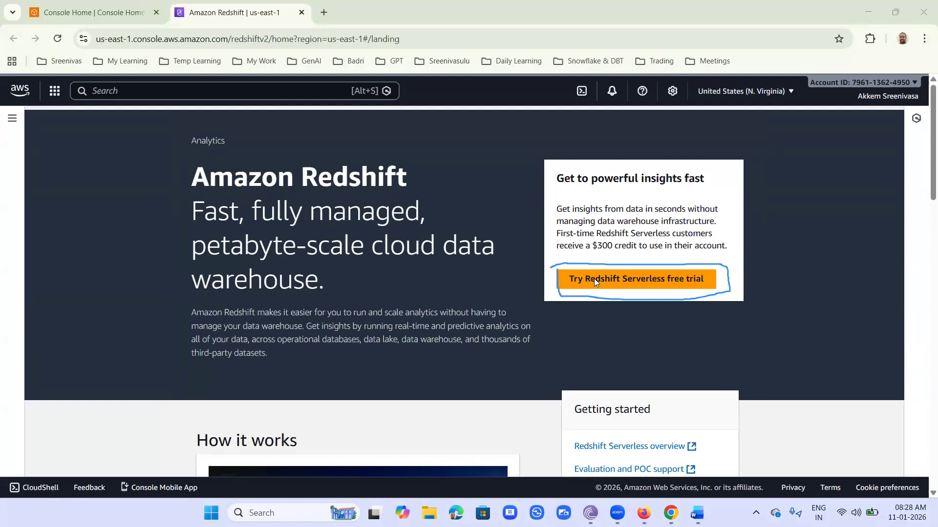
{"action": "key", "text": "Escape"}
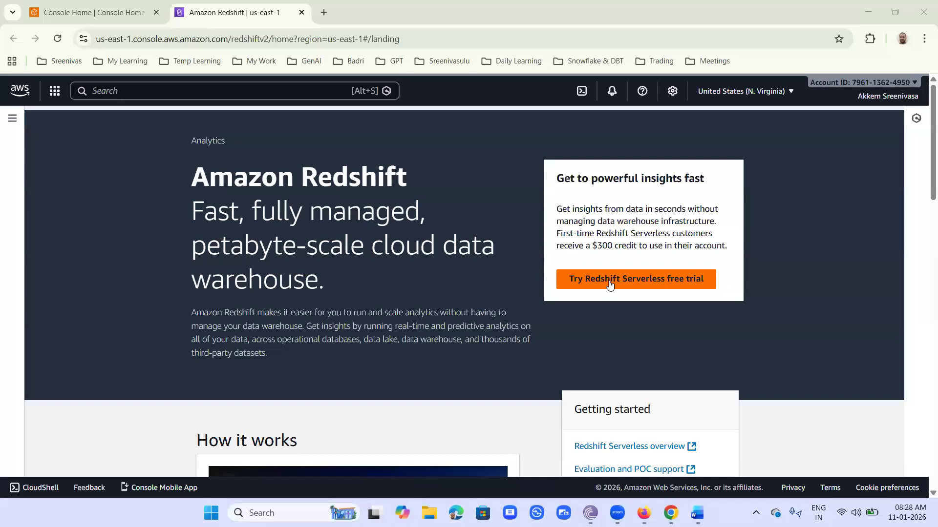
{"action": "left_click", "coordinate": [608, 281]}
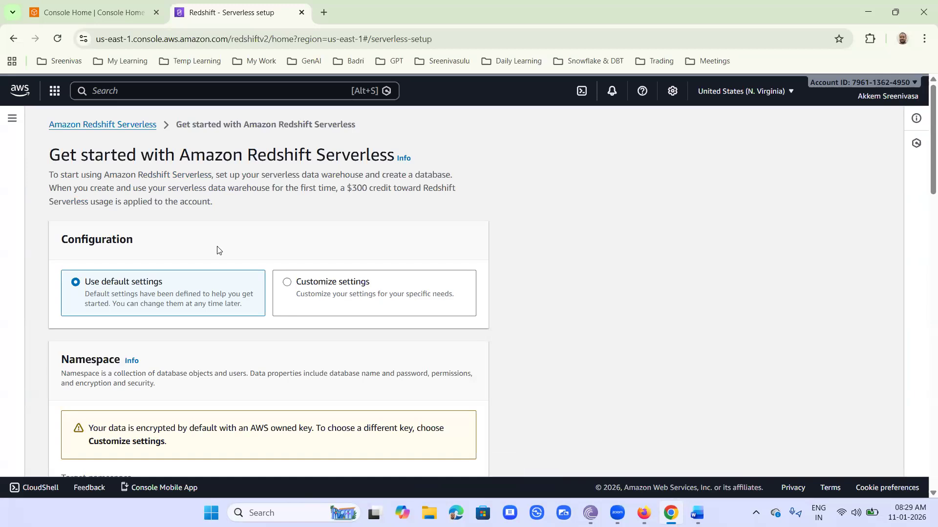
- Circle the Namespace heading, hand-draw a Redshift, Namespace and Workgroup hierarchy beside it, and clear the annotations
{"action": "scroll", "coordinate": [477, 373], "scroll_direction": "down", "scroll_amount": 3}
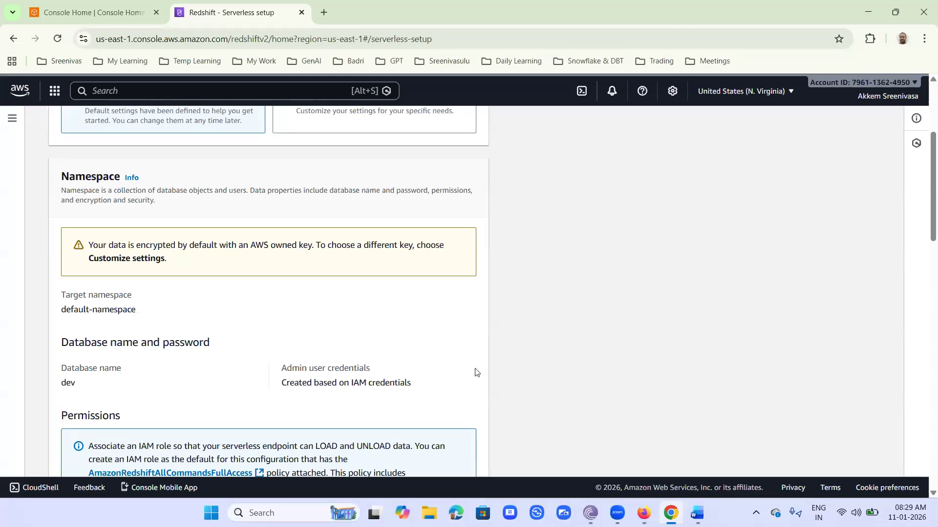
{"action": "key", "text": "ctrl+2"}
{"action": "mouse_move", "coordinate": [108, 169]}
{"action": "left_mouse_down"}
{"action": "mouse_move", "coordinate": [71, 163]}
{"action": "mouse_move", "coordinate": [54, 185]}
{"action": "mouse_move", "coordinate": [124, 176]}
{"action": "mouse_move", "coordinate": [106, 165]}
{"action": "left_mouse_up"}
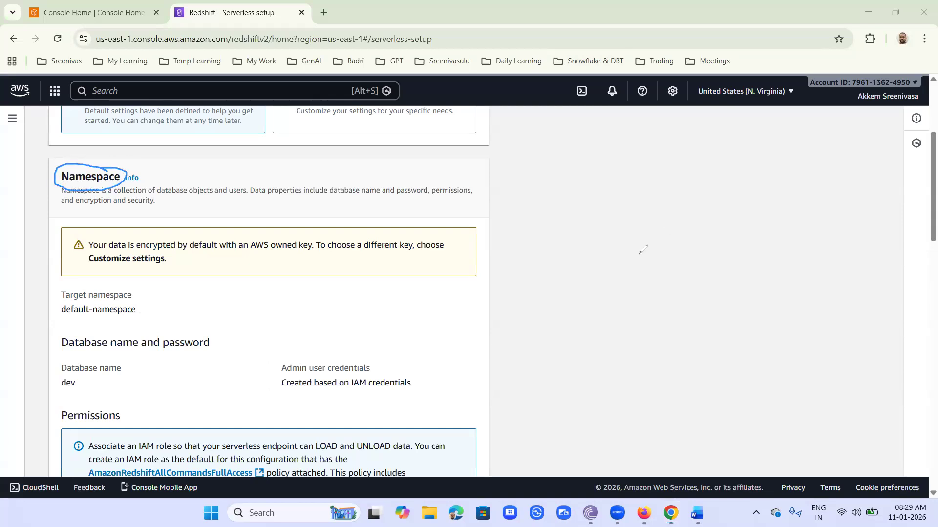
{"action": "mouse_move", "coordinate": [605, 218]}
{"action": "left_mouse_down"}
{"action": "mouse_move", "coordinate": [611, 231]}
{"action": "mouse_move", "coordinate": [647, 219]}
{"action": "mouse_move", "coordinate": [653, 198]}
{"action": "mouse_move", "coordinate": [655, 217]}
{"action": "mouse_move", "coordinate": [667, 215]}
{"action": "mouse_move", "coordinate": [682, 198]}
{"action": "mouse_move", "coordinate": [694, 201]}
{"action": "mouse_move", "coordinate": [695, 183]}
{"action": "left_mouse_up"}
{"action": "left_click", "coordinate": [666, 205]}
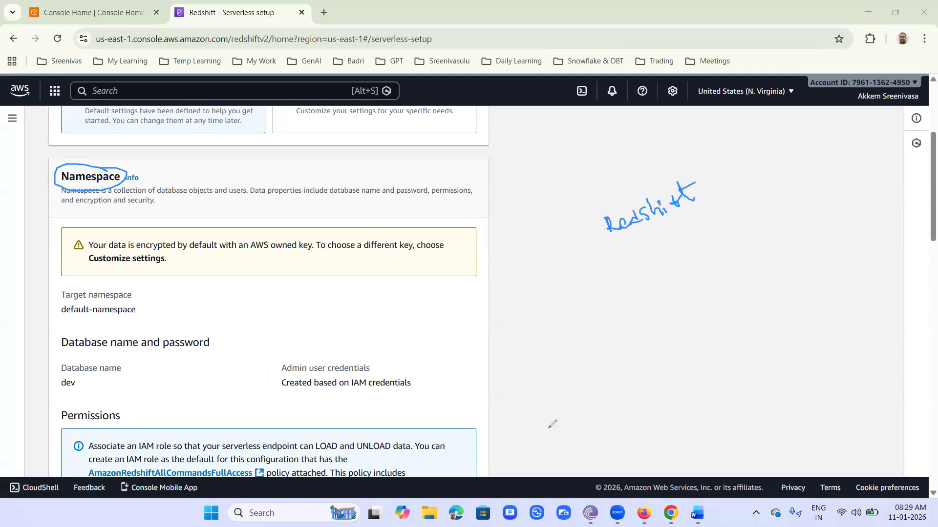
{"action": "left_click_drag", "start_coordinate": [653, 216], "coordinate": [663, 277]}
{"action": "mouse_move", "coordinate": [660, 244]}
{"action": "left_mouse_down"}
{"action": "mouse_move", "coordinate": [684, 226]}
{"action": "mouse_move", "coordinate": [692, 232]}
{"action": "mouse_move", "coordinate": [705, 205]}
{"action": "mouse_move", "coordinate": [713, 216]}
{"action": "mouse_move", "coordinate": [812, 178]}
{"action": "left_mouse_up"}
{"action": "mouse_move", "coordinate": [719, 219]}
{"action": "left_mouse_down"}
{"action": "mouse_move", "coordinate": [737, 258]}
{"action": "mouse_move", "coordinate": [738, 235]}
{"action": "mouse_move", "coordinate": [756, 240]}
{"action": "mouse_move", "coordinate": [765, 223]}
{"action": "mouse_move", "coordinate": [771, 230]}
{"action": "mouse_move", "coordinate": [770, 216]}
{"action": "mouse_move", "coordinate": [777, 228]}
{"action": "mouse_move", "coordinate": [786, 214]}
{"action": "mouse_move", "coordinate": [799, 226]}
{"action": "mouse_move", "coordinate": [813, 204]}
{"action": "left_mouse_up"}
{"action": "left_click", "coordinate": [806, 204]}
{"action": "left_click_drag", "start_coordinate": [821, 197], "coordinate": [841, 187]}
{"action": "left_click", "coordinate": [814, 162]}
{"action": "left_click", "coordinate": [813, 173]}
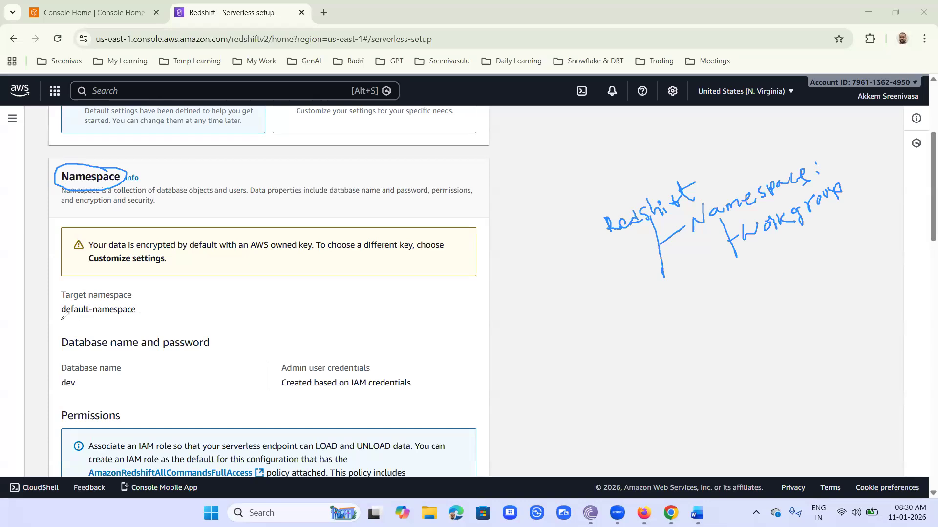
{"action": "left_click_drag", "start_coordinate": [58, 316], "coordinate": [136, 320]}
{"action": "key", "text": "e"}
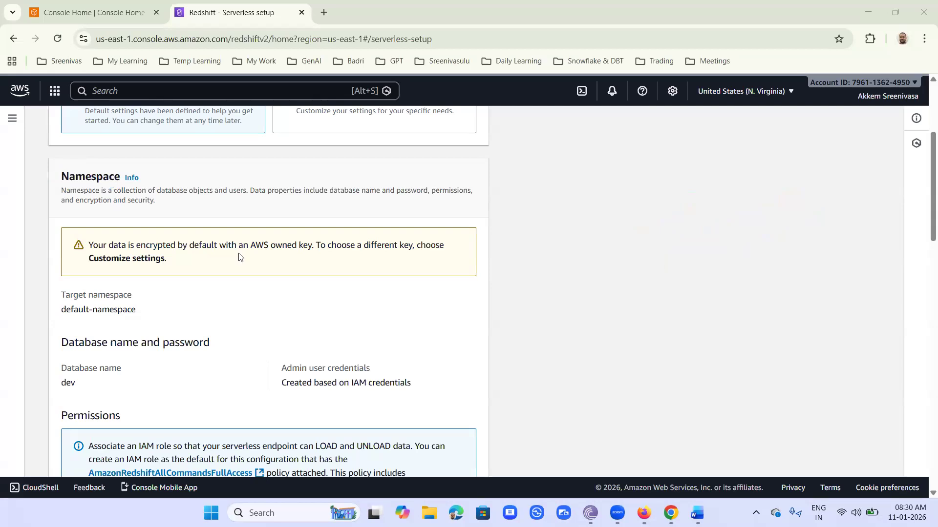
- Review the default namespace and permission settings and switch the configuration to Customize settings
{"action": "scroll", "coordinate": [218, 278], "scroll_direction": "down", "scroll_amount": 2}
{"action": "scroll", "coordinate": [218, 243], "scroll_direction": "down", "scroll_amount": 2}
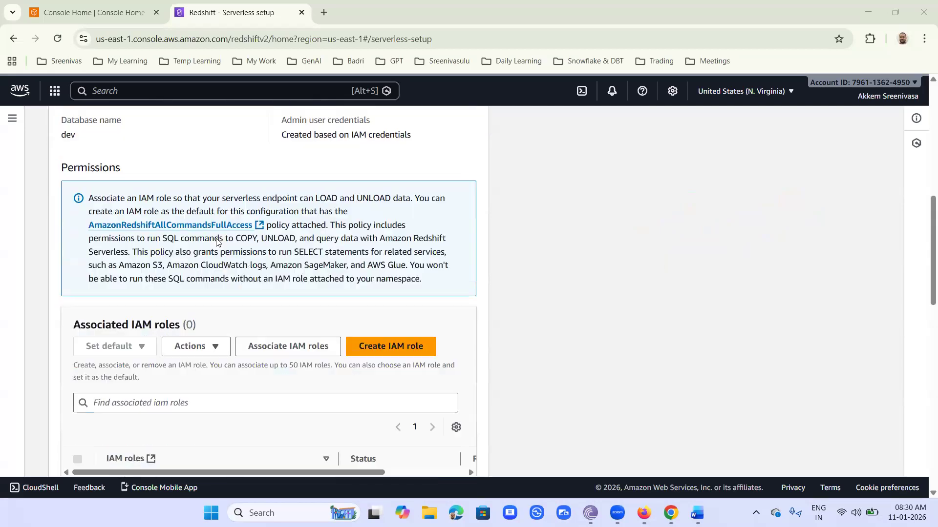
{"action": "scroll", "coordinate": [282, 276], "scroll_direction": "down", "scroll_amount": 2}
{"action": "scroll", "coordinate": [281, 276], "scroll_direction": "up", "scroll_amount": 7}
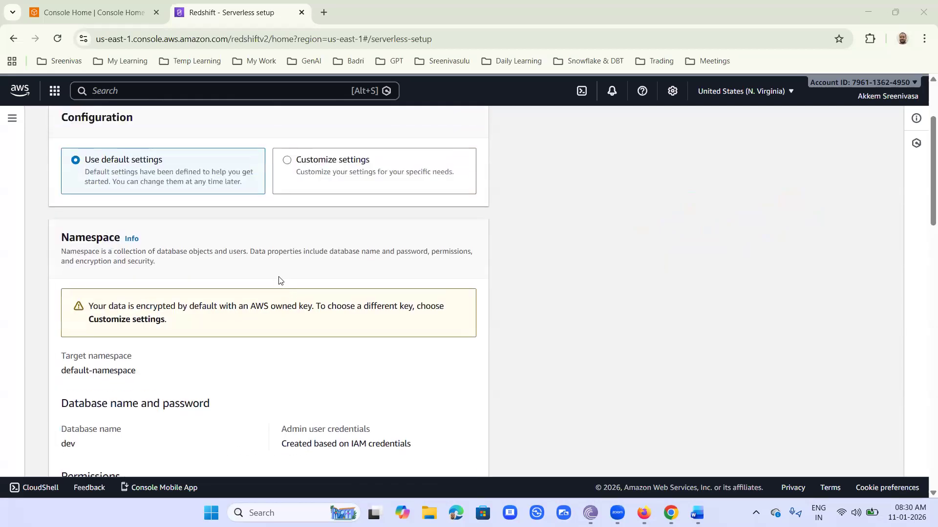
{"action": "scroll", "coordinate": [287, 285], "scroll_direction": "up", "scroll_amount": 3}
{"action": "left_click", "coordinate": [287, 283]}
- Replace the target namespace name with the owner's name followed by "-namespace"
{"action": "scroll", "coordinate": [211, 273], "scroll_direction": "down", "scroll_amount": 3}
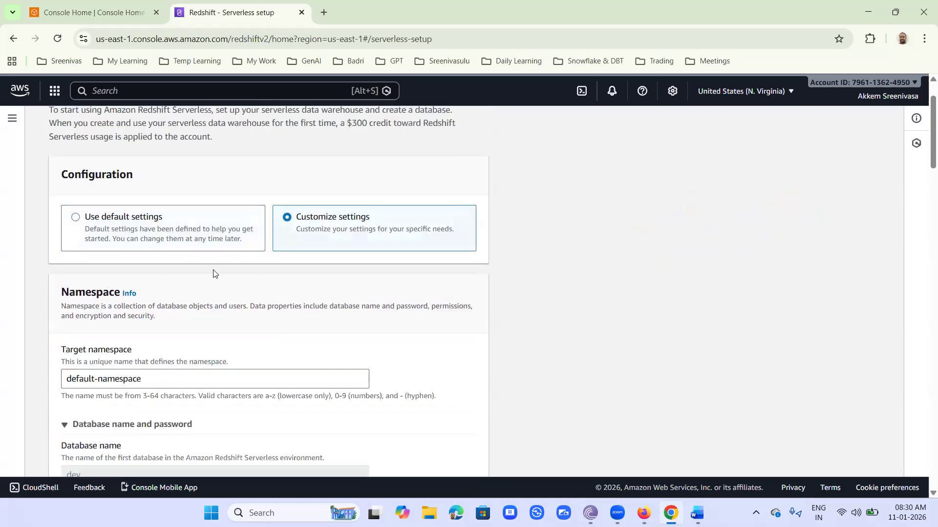
{"action": "left_click_drag", "start_coordinate": [141, 261], "coordinate": [132, 261]}
{"action": "left_click_drag", "start_coordinate": [48, 271], "coordinate": [48, 271]}
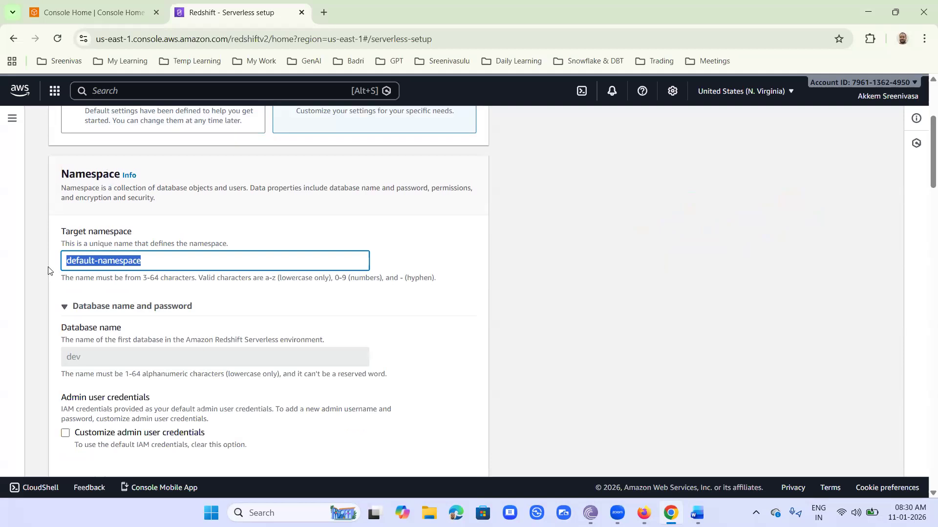
{"action": "key", "text": "BackSpace"}
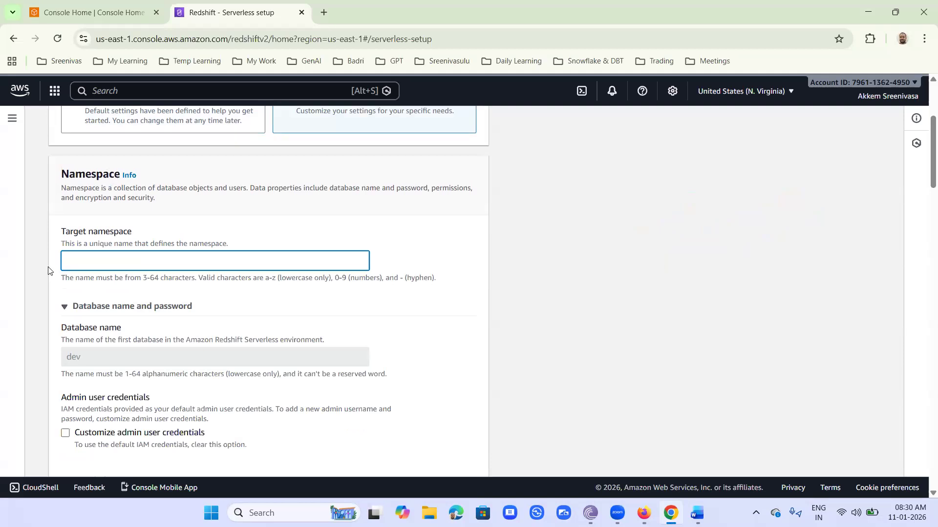
{"action": "type", "text": "akkemsreenivasa-namespace"}
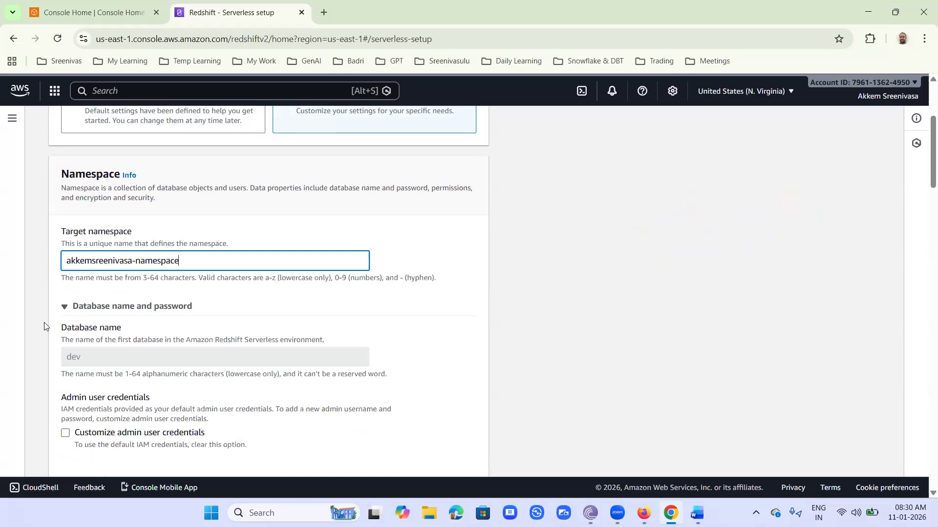
- Enable customized admin user credentials for the dev database
{"action": "scroll", "coordinate": [104, 335], "scroll_direction": "down", "scroll_amount": 3}
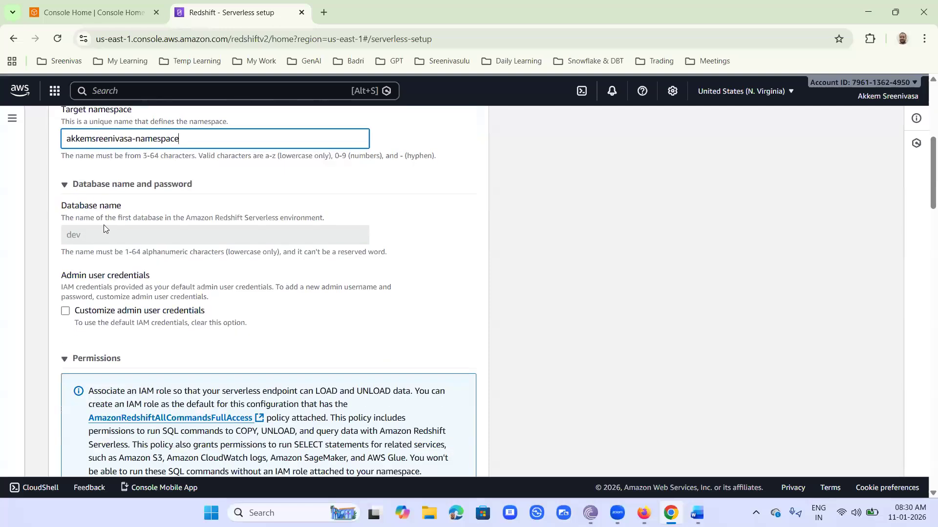
{"action": "left_click", "coordinate": [65, 312]}
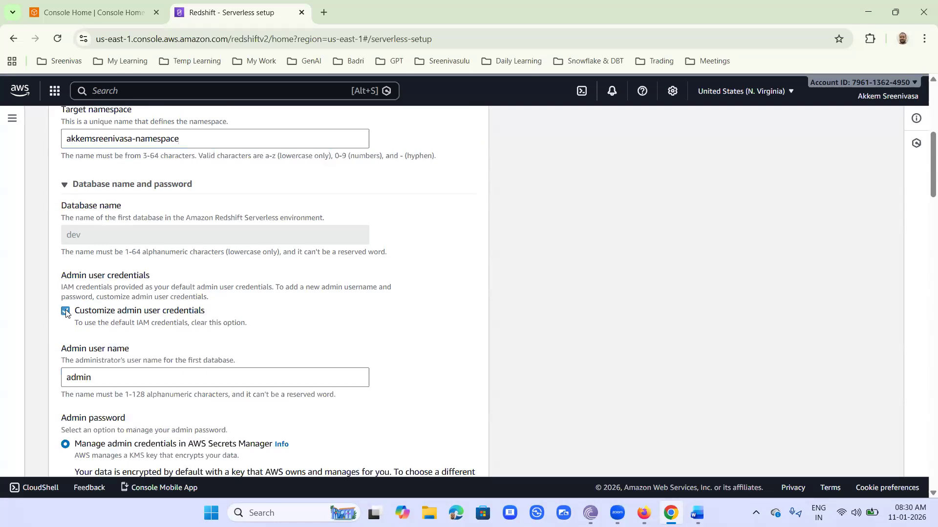
{"action": "scroll", "coordinate": [151, 244], "scroll_direction": "down", "scroll_amount": 3}
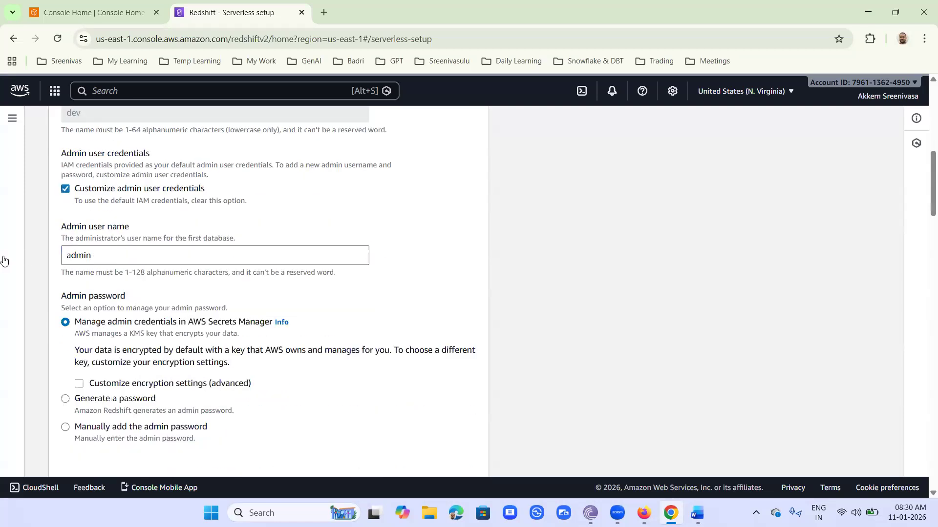
{"action": "key", "text": "Tab"}
{"action": "scroll", "coordinate": [161, 266], "scroll_direction": "down", "scroll_amount": 3}
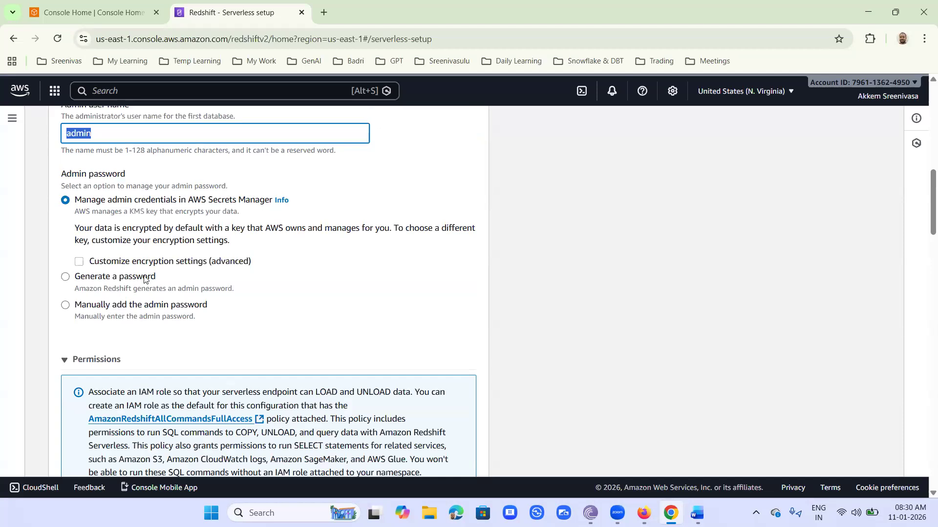
- Choose to add the admin password manually, enter the admin user password, and reveal it briefly to check it
{"action": "left_click", "coordinate": [67, 307]}
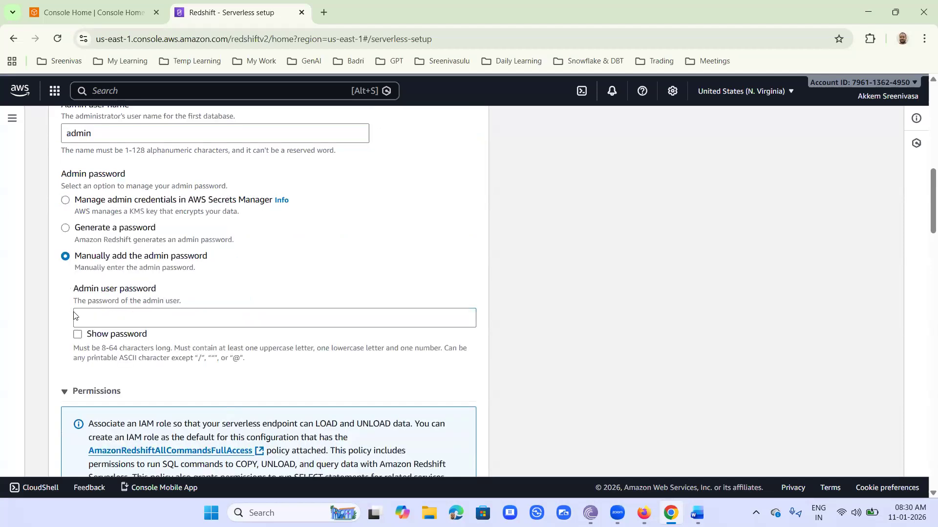
{"action": "left_click", "coordinate": [149, 323]}
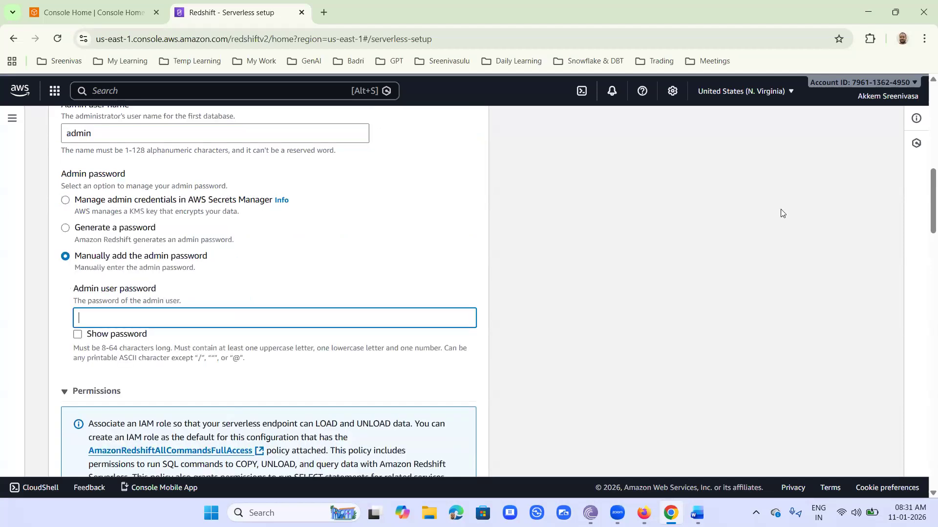
{"action": "type", "text": "••••"}
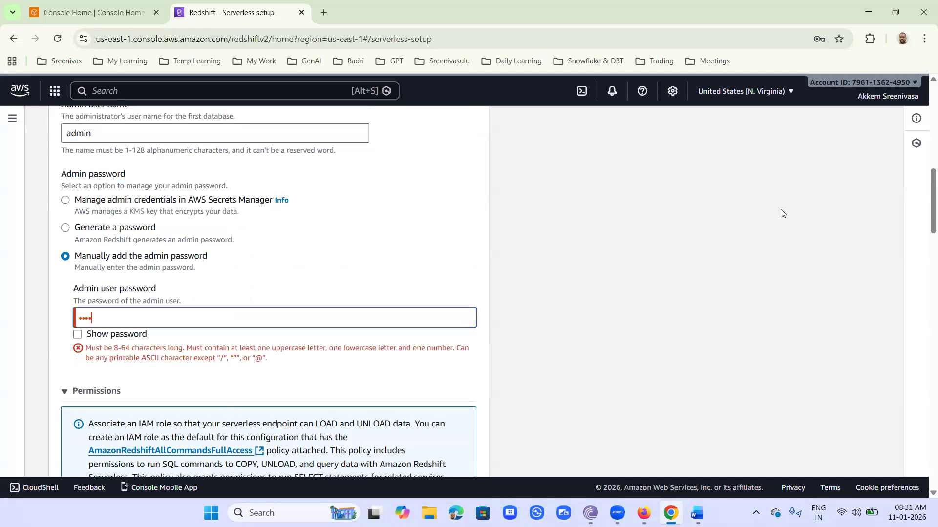
{"action": "type", "text": "•••••••••"}
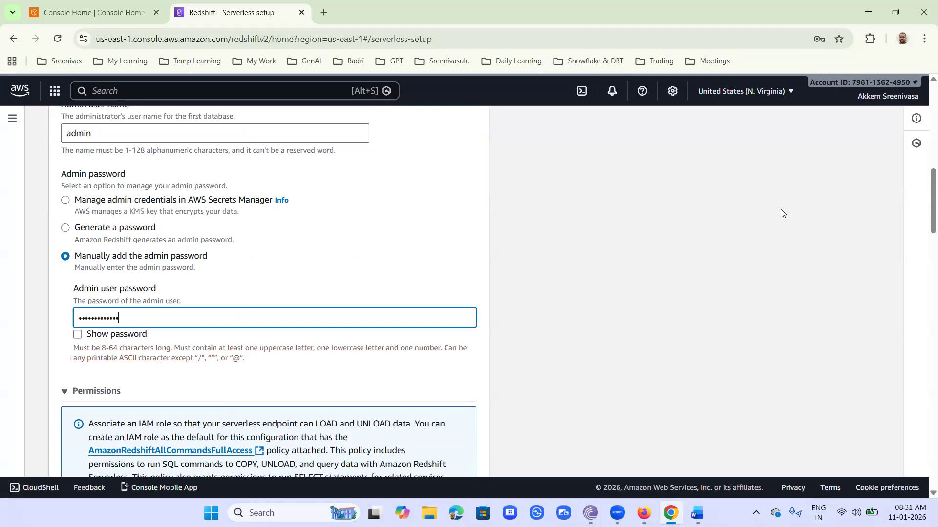
{"action": "left_click", "coordinate": [747, 113]}
{"action": "scroll", "coordinate": [147, 269], "scroll_direction": "down", "scroll_amount": 3}
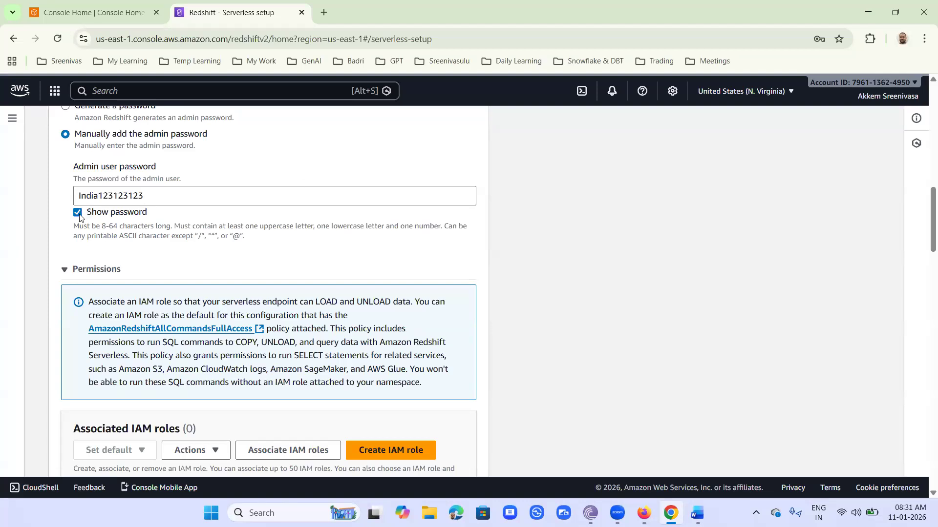
{"action": "left_click", "coordinate": [130, 211]}
- Rename the workgroup, replacing "default" with the owner's name in front of "-workgroup"
{"action": "scroll", "coordinate": [346, 190], "scroll_direction": "down", "scroll_amount": 2}
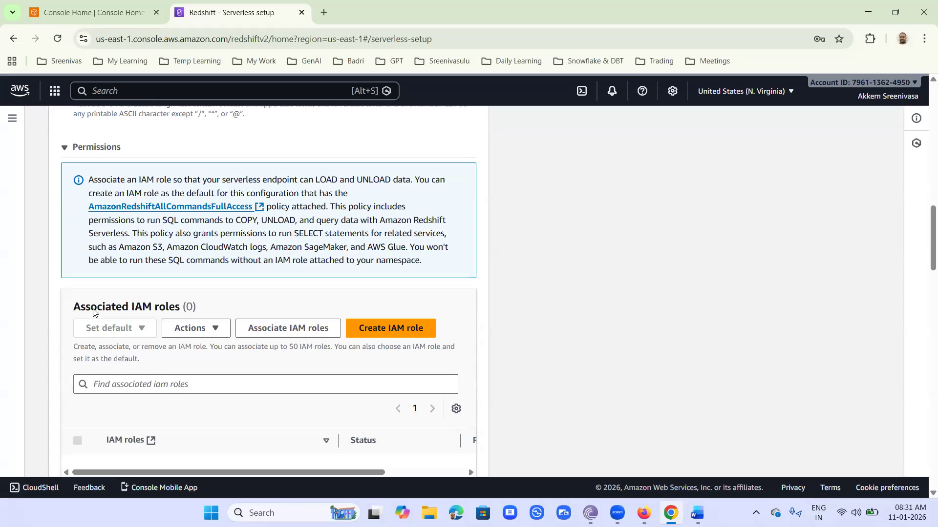
{"action": "scroll", "coordinate": [367, 285], "scroll_direction": "down", "scroll_amount": 3}
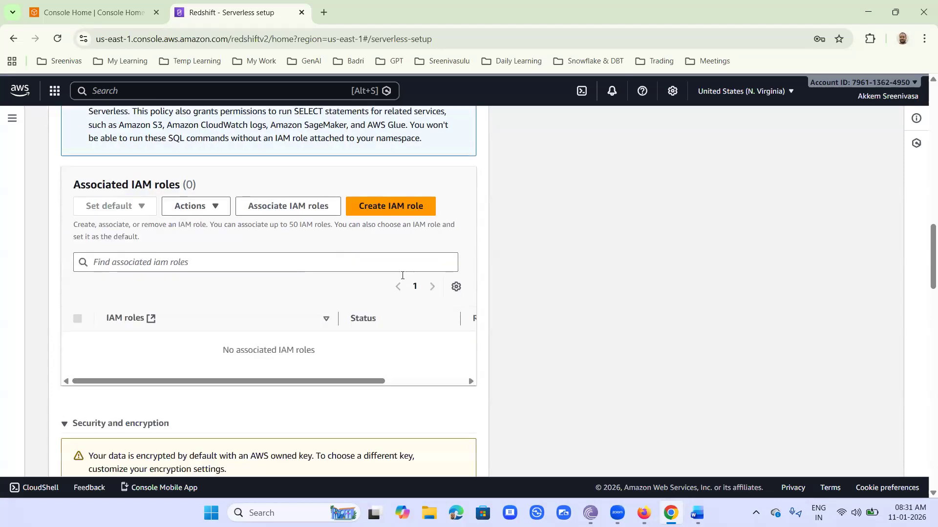
{"action": "left_click", "coordinate": [384, 215]}
{"action": "scroll", "coordinate": [471, 251], "scroll_direction": "down", "scroll_amount": 10}
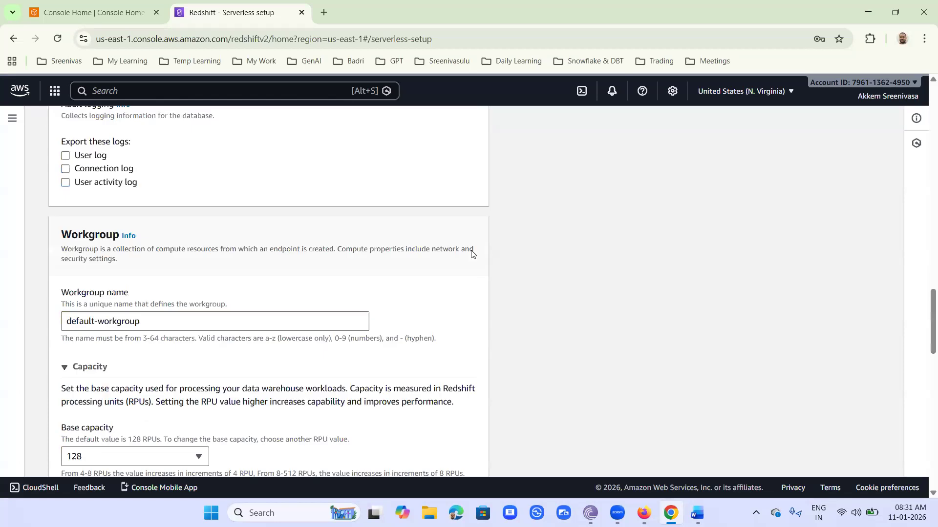
{"action": "scroll", "coordinate": [471, 251], "scroll_direction": "down", "scroll_amount": 1}
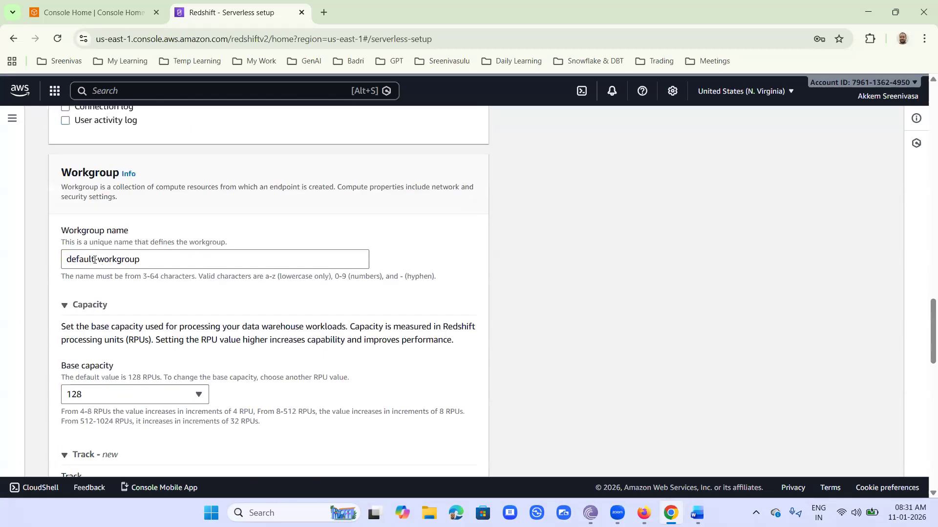
{"action": "double_click", "coordinate": [69, 262]}
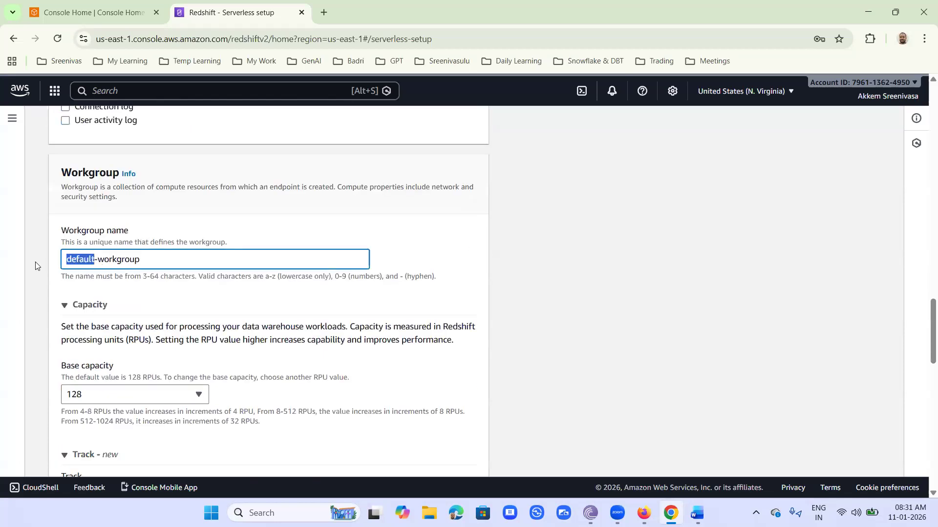
{"action": "type", "text": "akkems"}
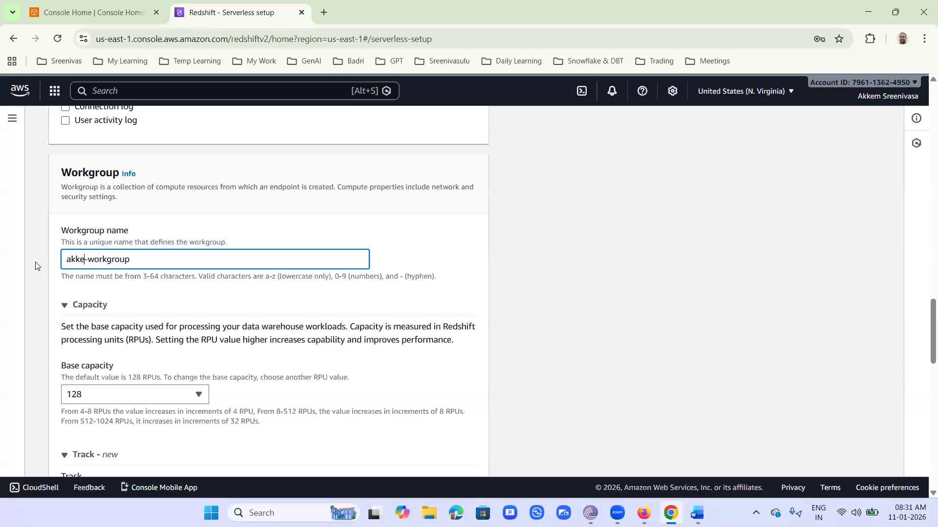
{"action": "type", "text": "reenivasa"}
- Review the default capacity, track, network and SSL settings for the workgroup and save the configuration
{"action": "scroll", "coordinate": [105, 299], "scroll_direction": "down", "scroll_amount": 3}
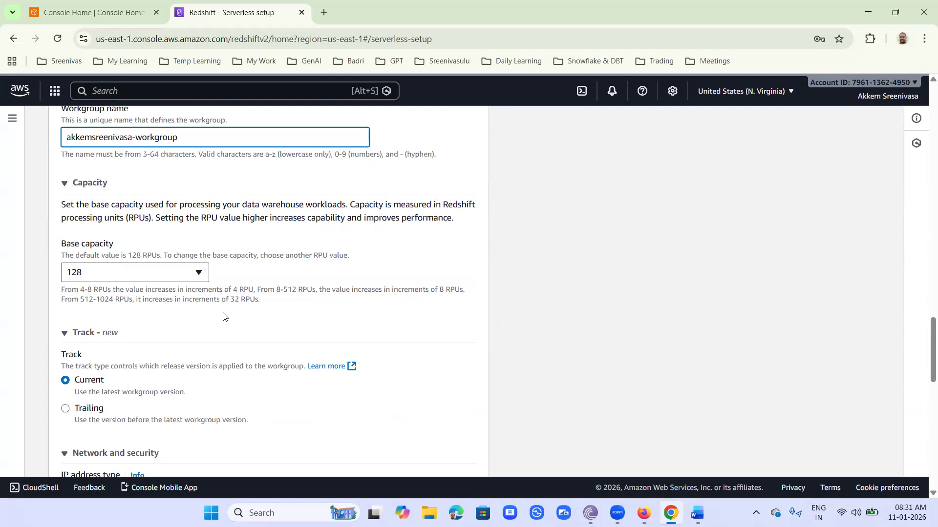
{"action": "scroll", "coordinate": [225, 318], "scroll_direction": "down", "scroll_amount": 4}
{"action": "scroll", "coordinate": [226, 263], "scroll_direction": "down", "scroll_amount": 1}
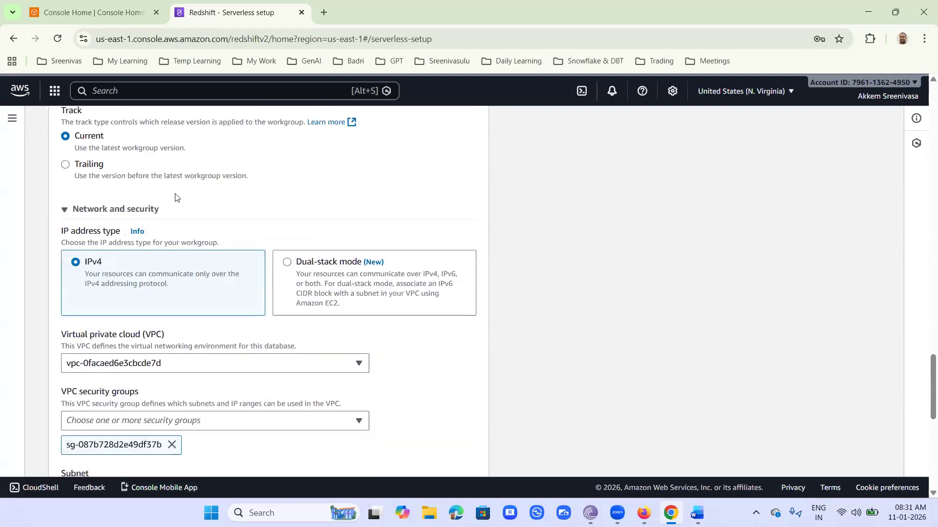
{"action": "scroll", "coordinate": [294, 207], "scroll_direction": "down", "scroll_amount": 2}
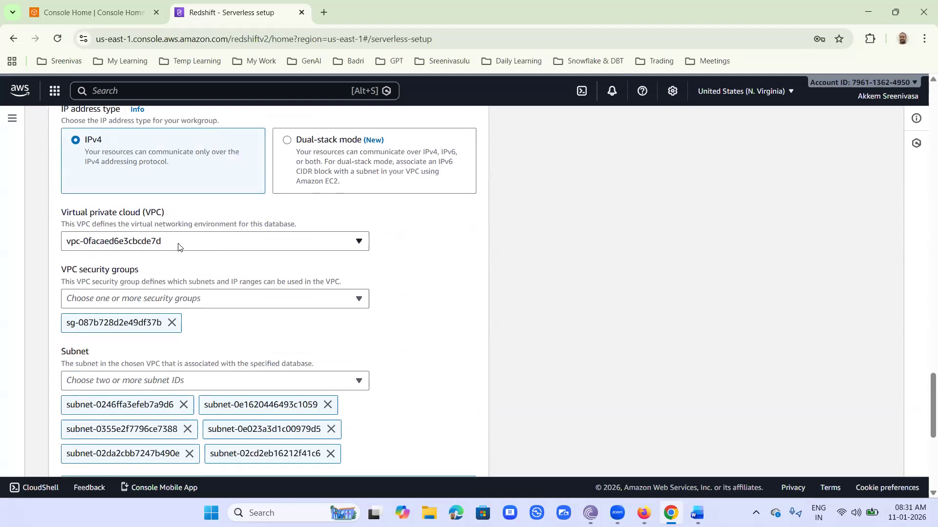
{"action": "scroll", "coordinate": [215, 242], "scroll_direction": "down", "scroll_amount": 2}
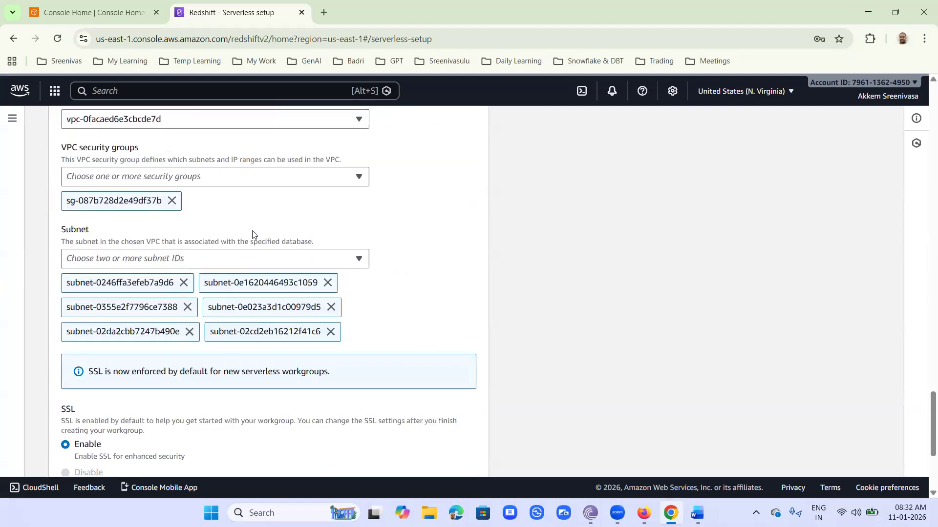
{"action": "scroll", "coordinate": [244, 238], "scroll_direction": "down", "scroll_amount": 2}
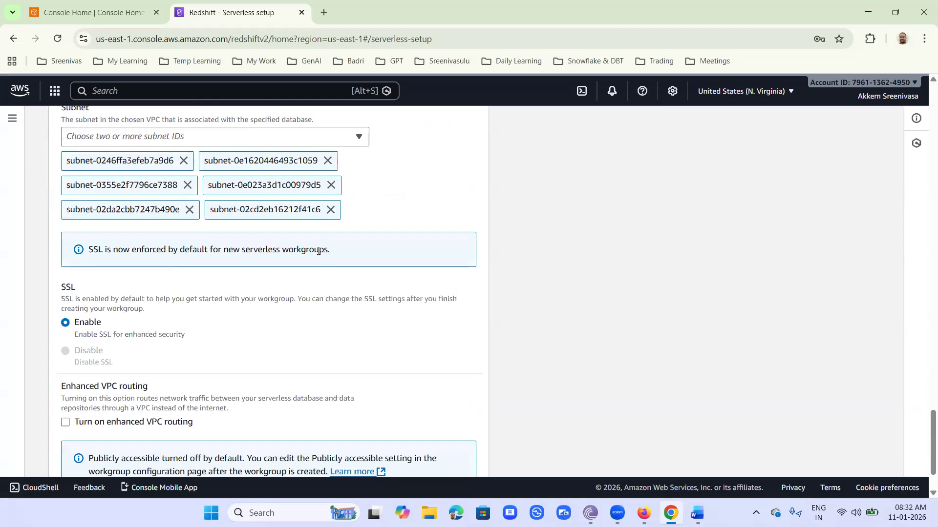
{"action": "scroll", "coordinate": [318, 251], "scroll_direction": "down", "scroll_amount": 1}
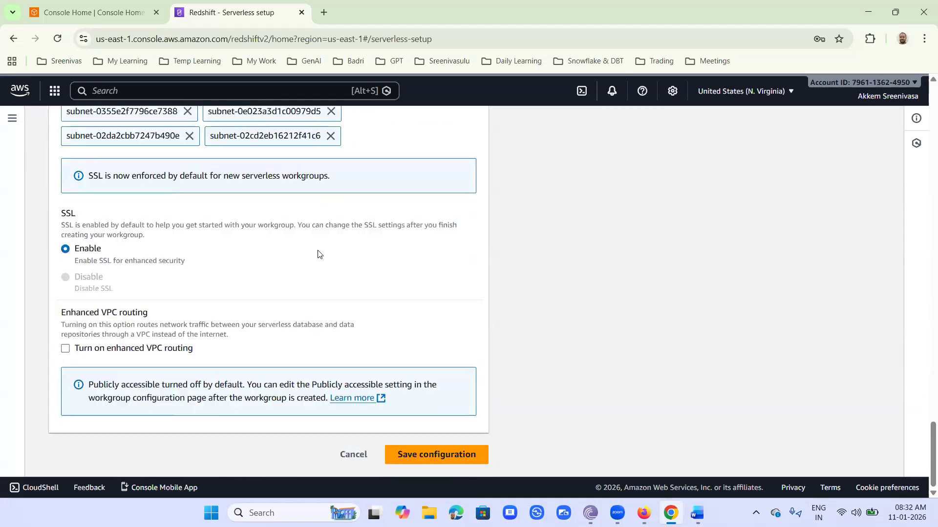
{"action": "left_click", "coordinate": [461, 457]}
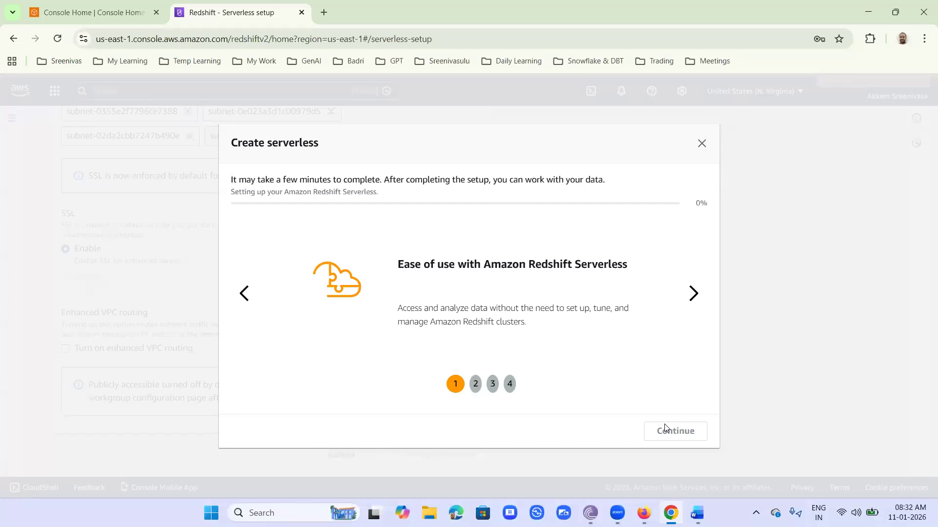
- Page through the feature slides in the Create serverless dialog during setup
{"action": "left_click", "coordinate": [693, 293]}
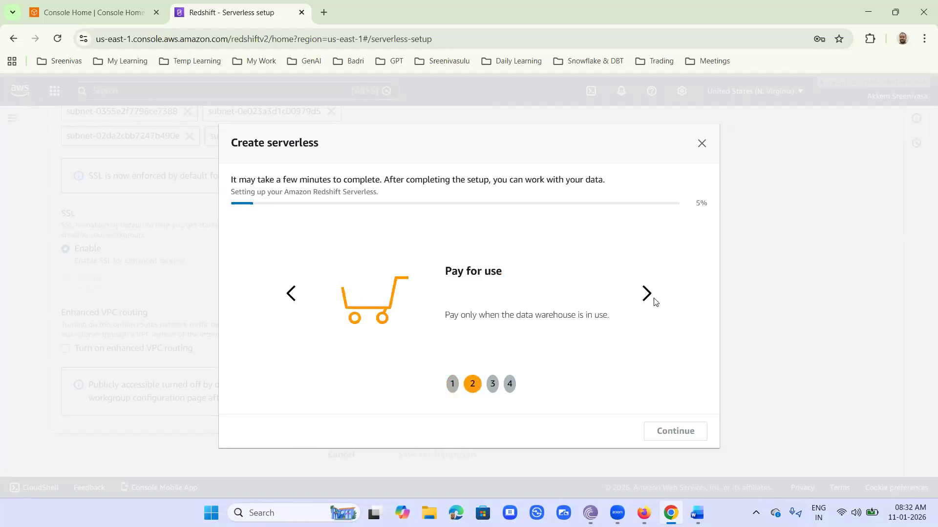
{"action": "left_click", "coordinate": [647, 295]}
{"action": "left_click", "coordinate": [693, 293]}
{"action": "left_click", "coordinate": [694, 294]}
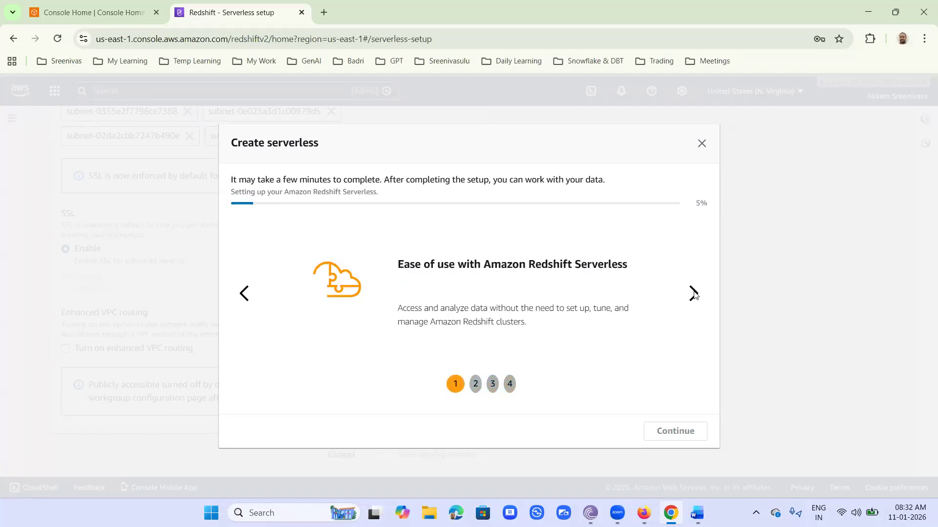
{"action": "left_click", "coordinate": [694, 294]}
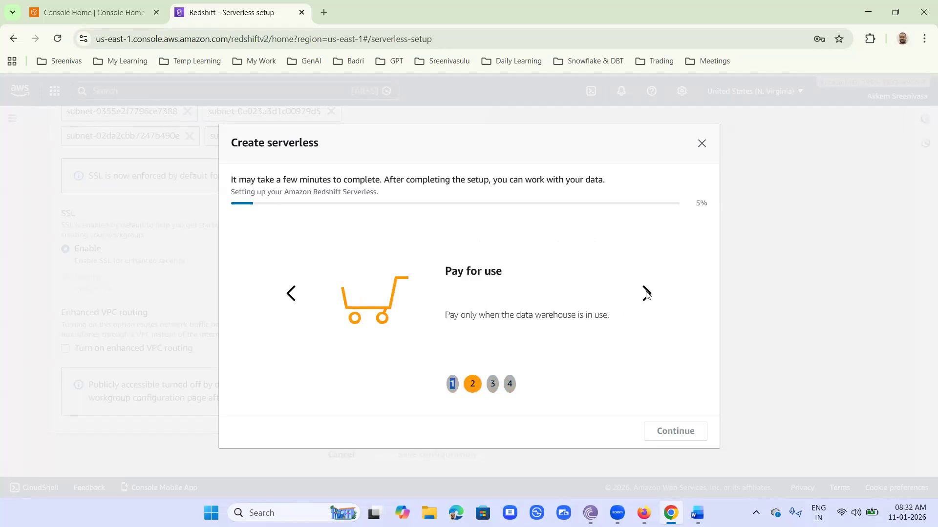
{"action": "left_click", "coordinate": [646, 293]}
{"action": "left_click", "coordinate": [694, 294]}
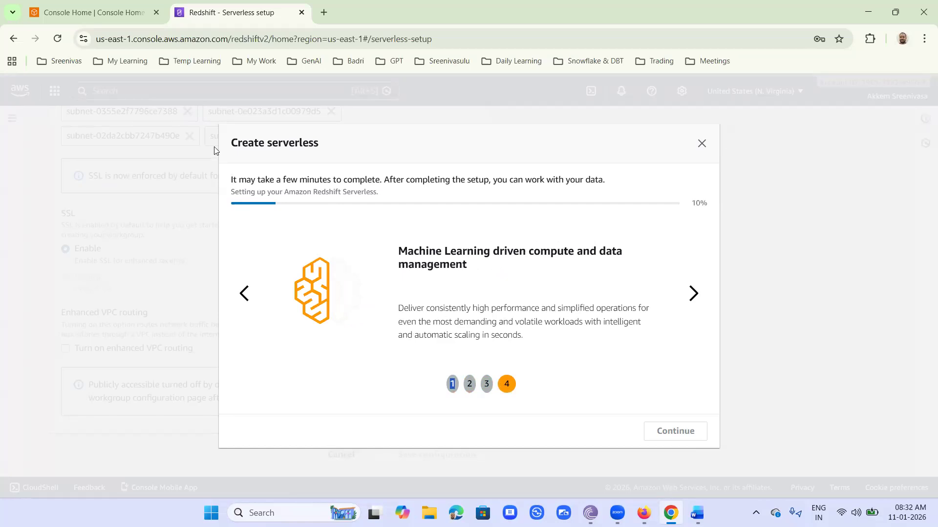
{"action": "mouse_move", "coordinate": [221, 161]}
{"action": "left_mouse_down"}
{"action": "mouse_move", "coordinate": [265, 223]}
{"action": "mouse_move", "coordinate": [714, 203]}
{"action": "left_mouse_up"}
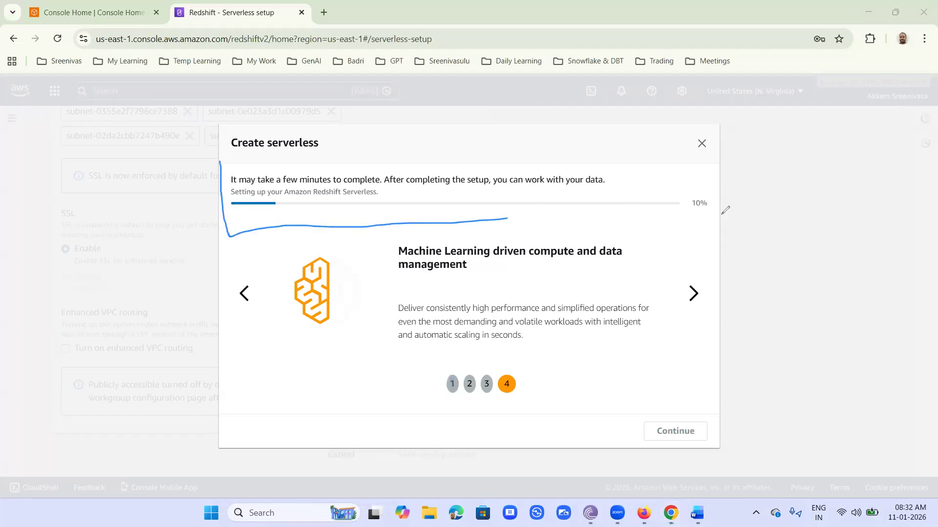
{"action": "mouse_move", "coordinate": [702, 157]}
{"action": "left_mouse_down"}
{"action": "mouse_move", "coordinate": [345, 149]}
{"action": "mouse_move", "coordinate": [229, 159]}
{"action": "left_mouse_up"}
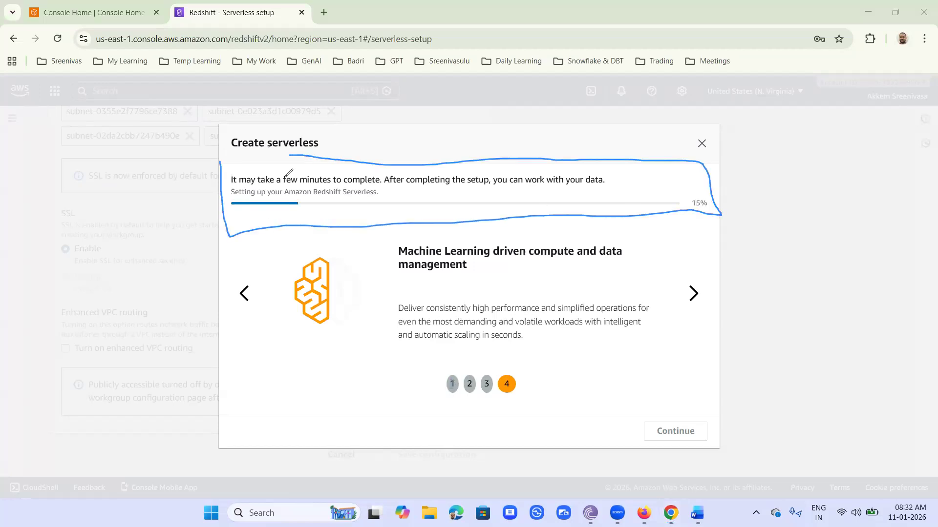
{"action": "left_click_drag", "start_coordinate": [645, 194], "coordinate": [689, 142]}
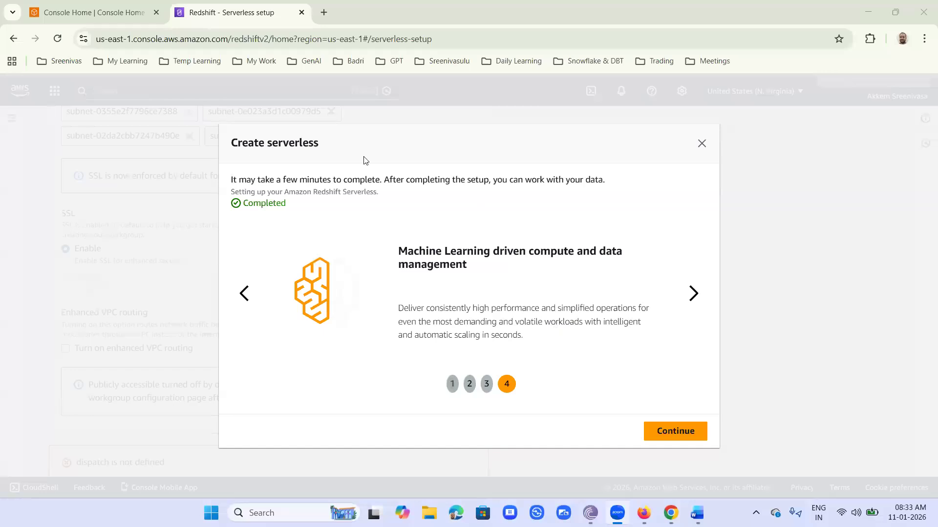
- Continue from the completed setup to the Serverless dashboard, dismiss the zero-ETL announcement and look over the dashboard
{"action": "left_click", "coordinate": [673, 433]}
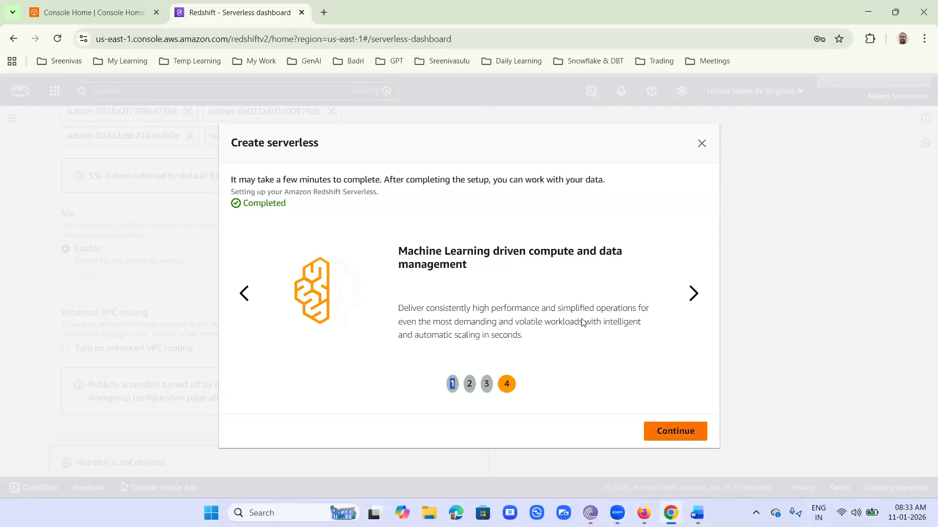
{"action": "scroll", "coordinate": [585, 326], "scroll_direction": "up", "scroll_amount": 15}
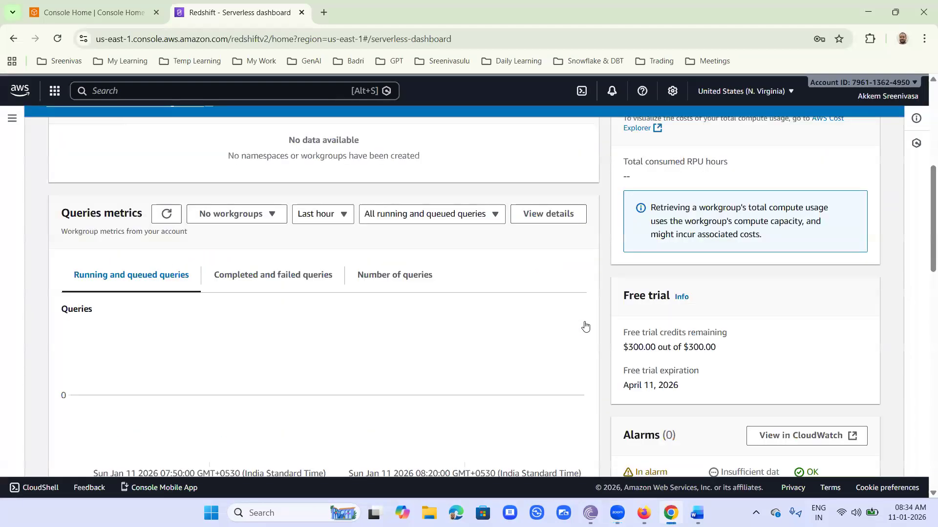
{"action": "scroll", "coordinate": [586, 326], "scroll_direction": "up", "scroll_amount": 2}
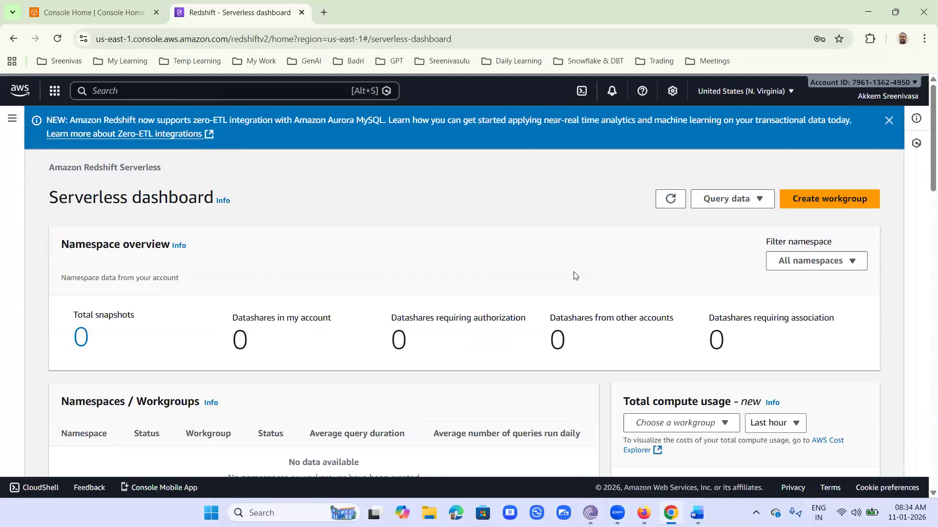
{"action": "left_click", "coordinate": [889, 120]}
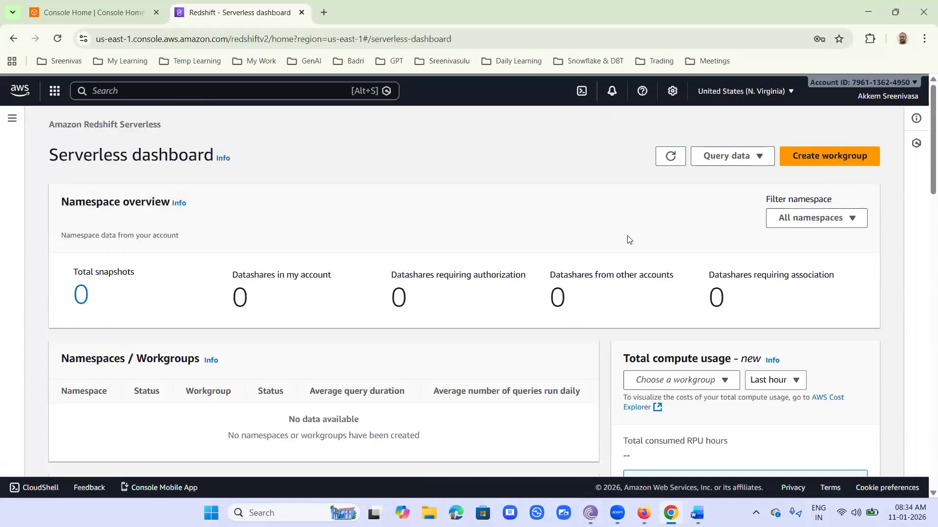
{"action": "scroll", "coordinate": [629, 242], "scroll_direction": "down", "scroll_amount": 5}
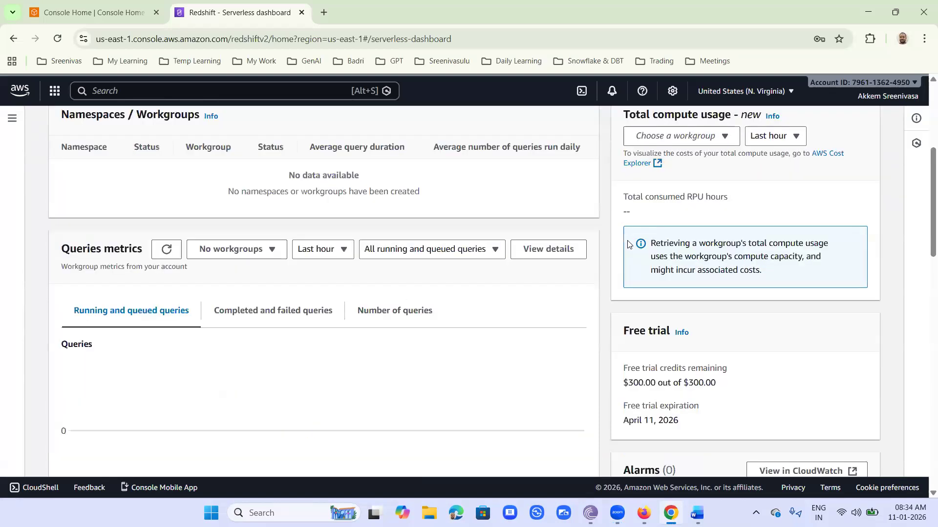
{"action": "scroll", "coordinate": [628, 244], "scroll_direction": "up", "scroll_amount": 5}
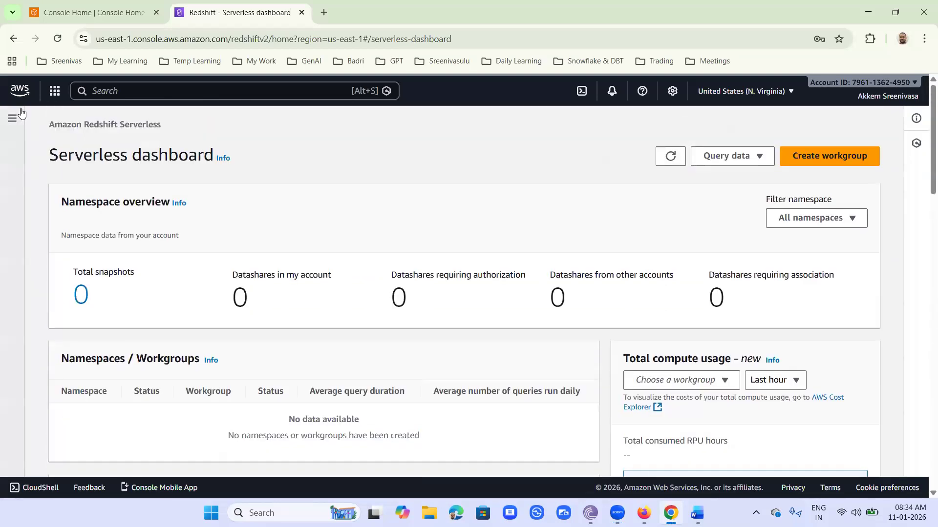
- Check the new namespace and workgroup in their configuration lists, widening the Workgroup column to read the full name
{"action": "left_click", "coordinate": [13, 119]}
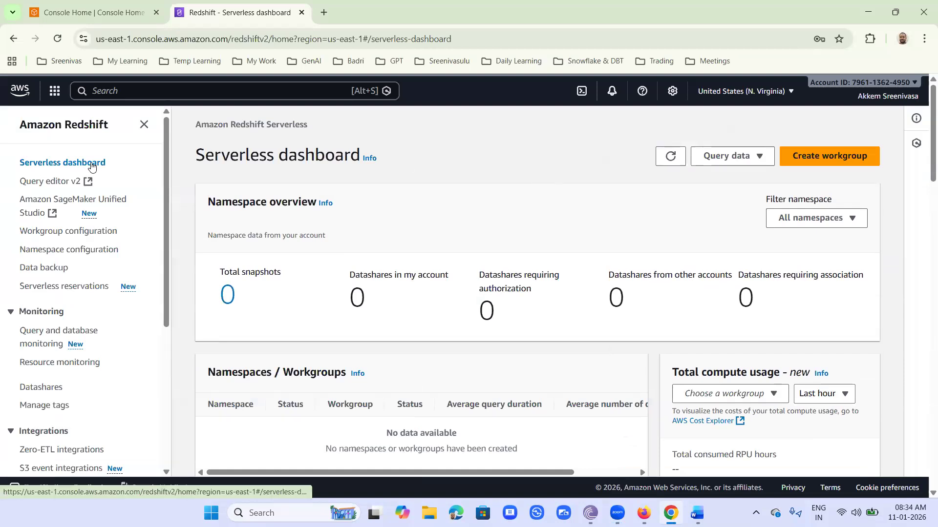
{"action": "left_click", "coordinate": [45, 251]}
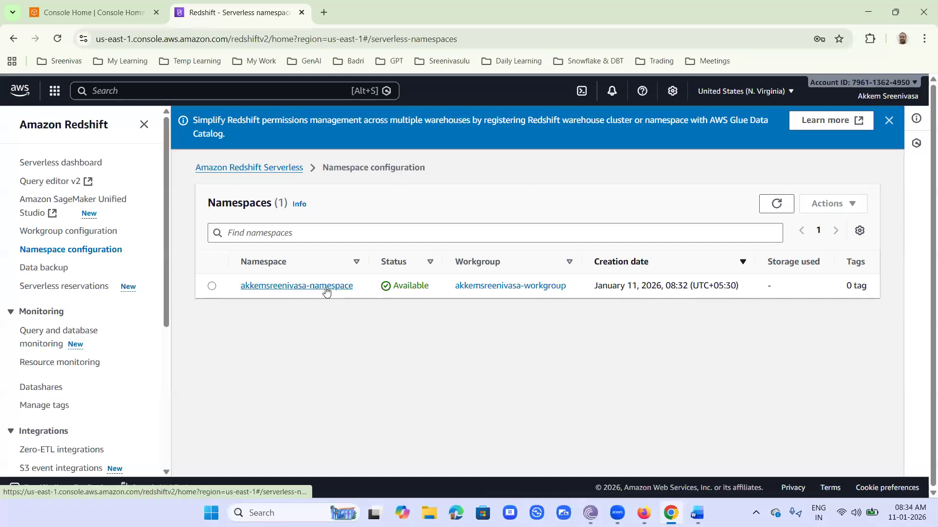
{"action": "left_click", "coordinate": [72, 233]}
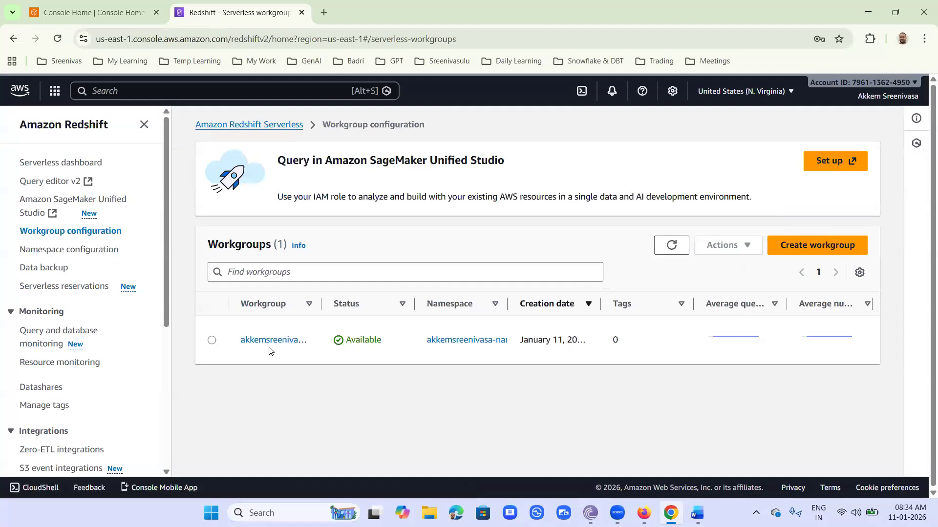
{"action": "left_click_drag", "start_coordinate": [353, 301], "coordinate": [377, 302]}
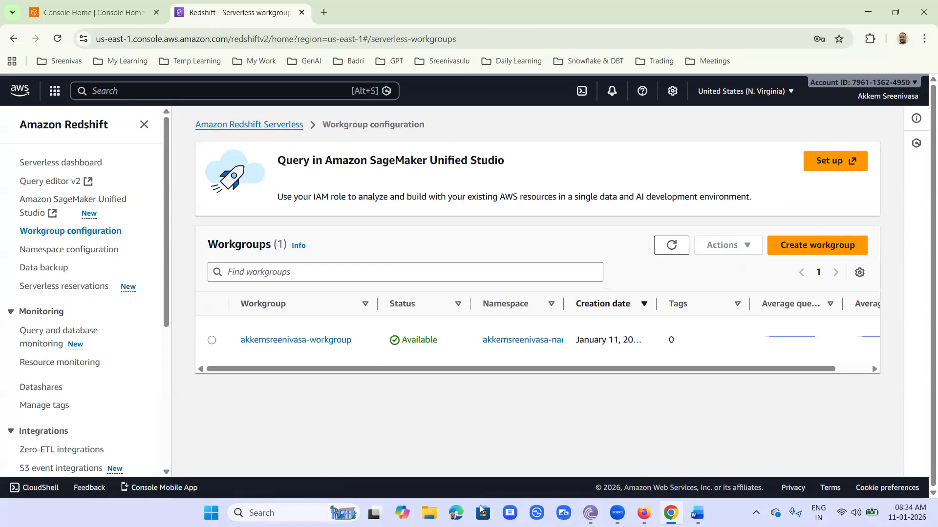
- Switch to the Word document Mastering AWS Redshift.docx and review the "Setting Up Your Amazon Redshift Environment" notes
{"action": "left_click", "coordinate": [694, 510]}
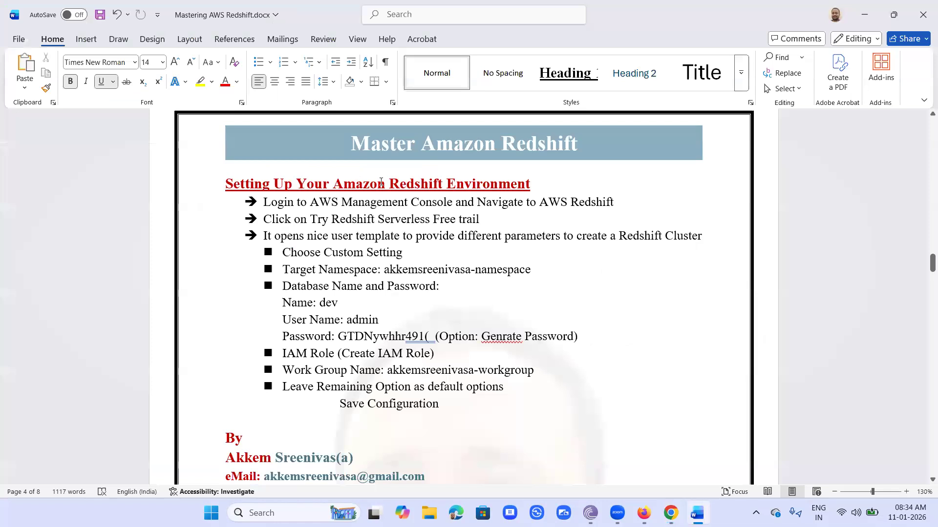
{"action": "left_click_drag", "start_coordinate": [338, 183], "coordinate": [518, 185]}
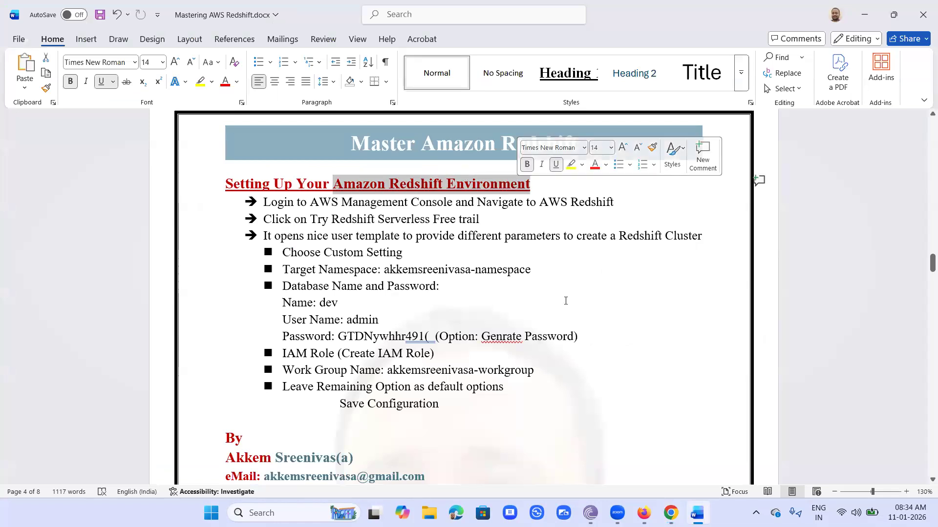
{"action": "scroll", "coordinate": [570, 295], "scroll_direction": "down", "scroll_amount": 2}
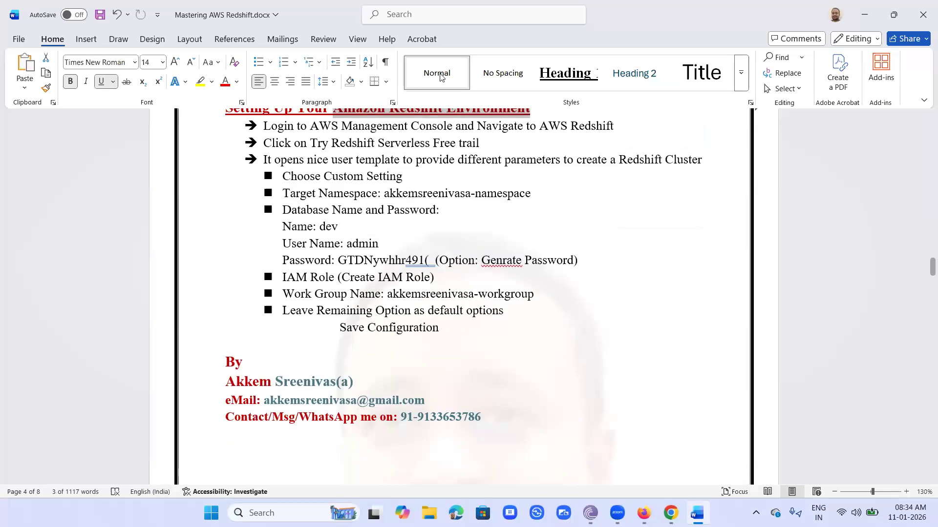